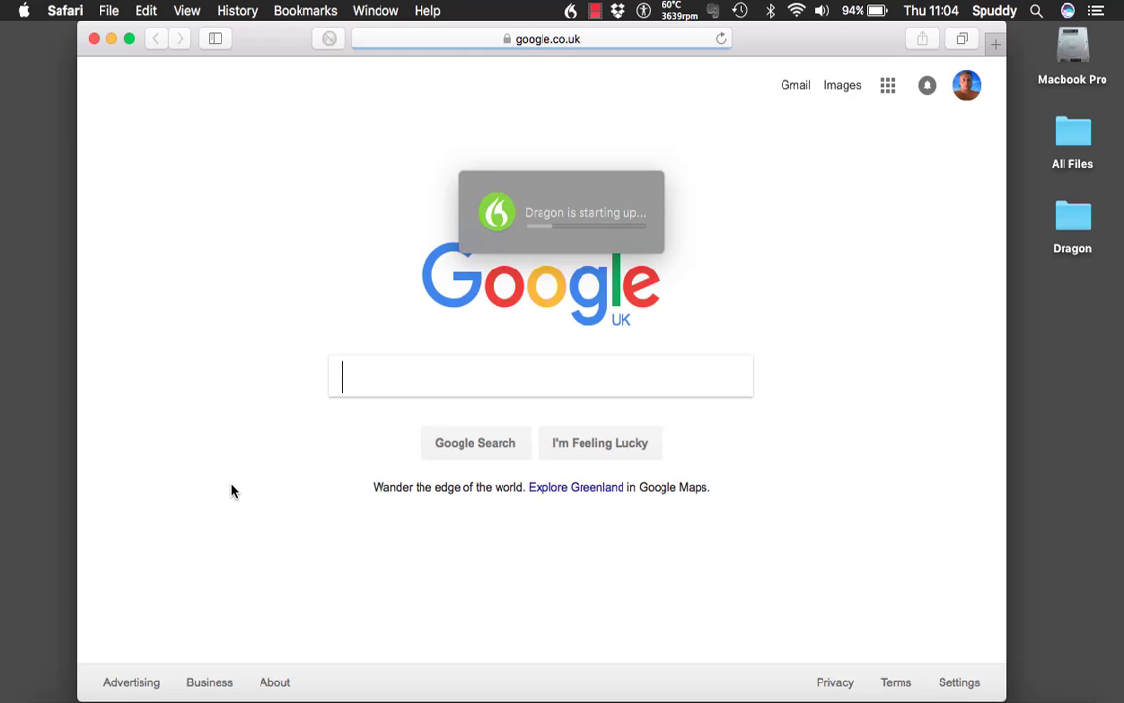
# Check in Safari's extension preferences that the Dragon Dictate extension is installed and enabled
pyautogui.click(63, 12)
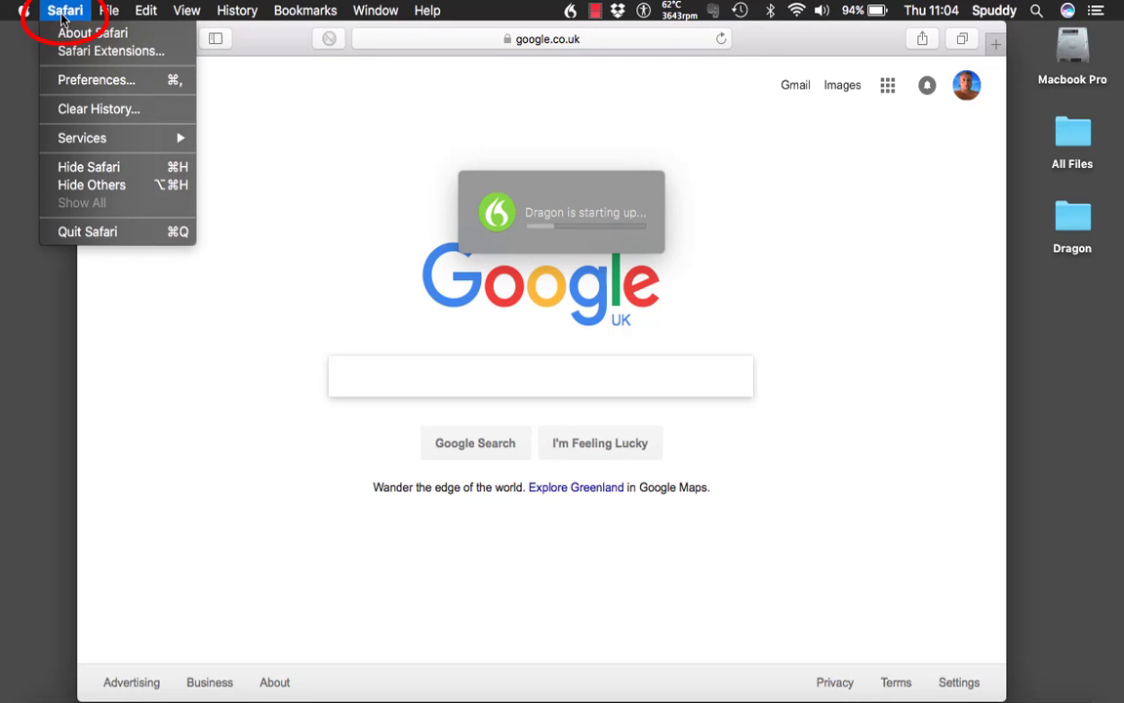
pyautogui.click(75, 79)
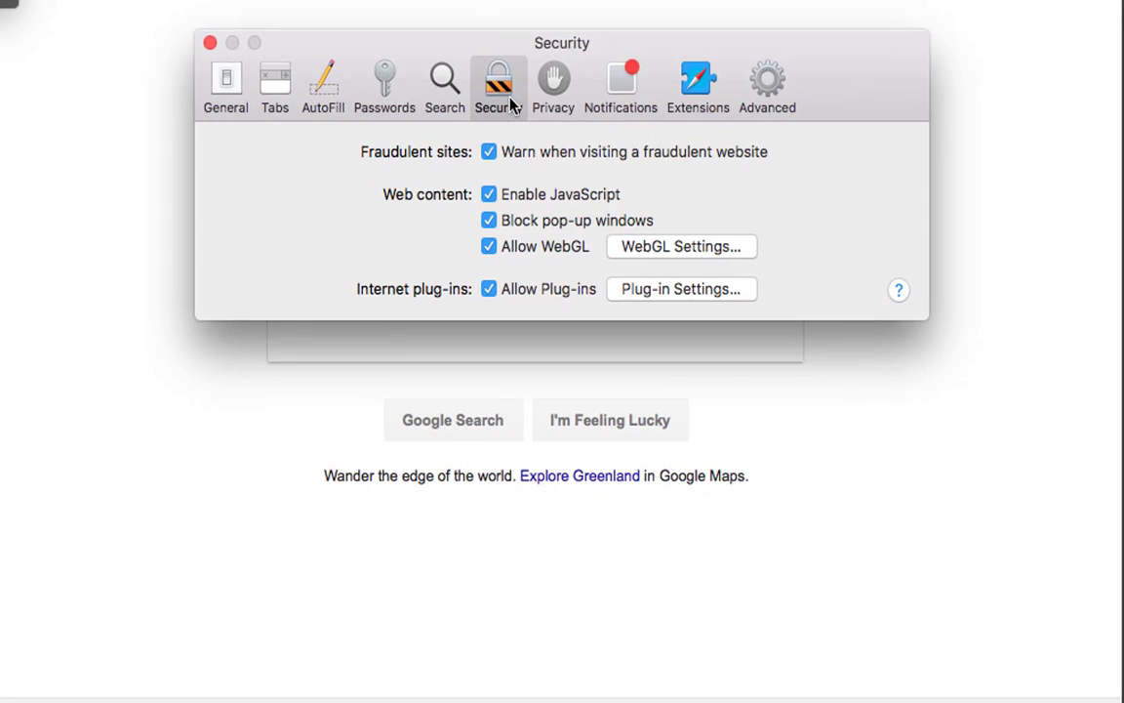
pyautogui.click(697, 88)
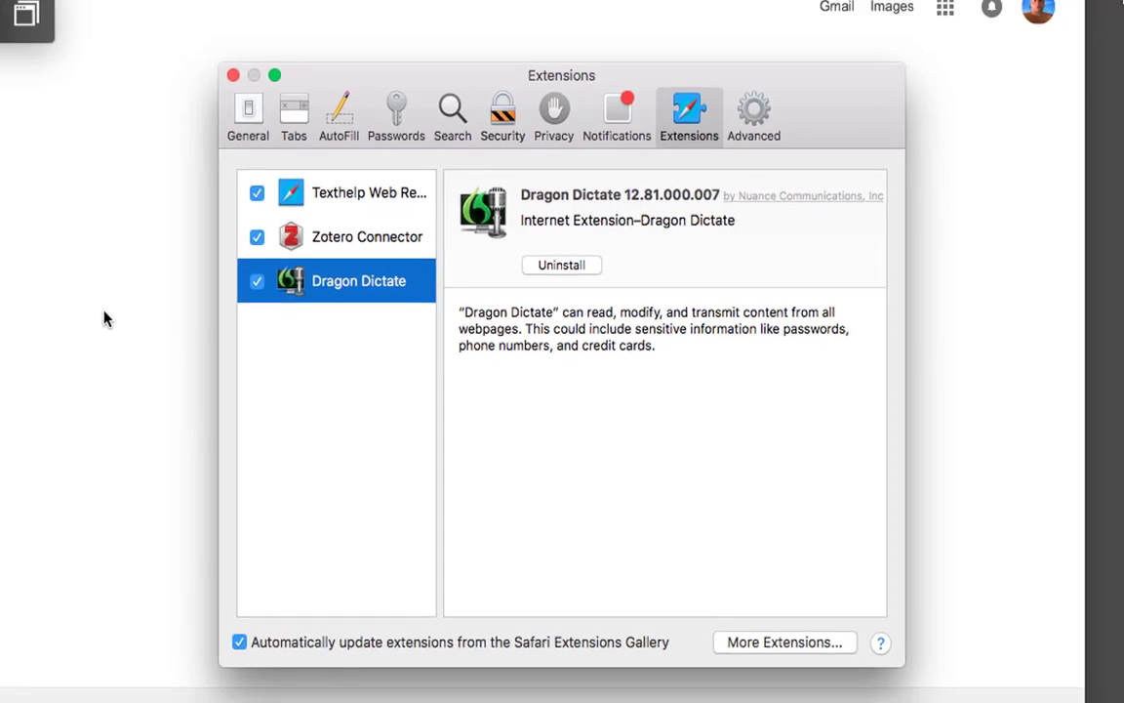
pyautogui.press('super+w')
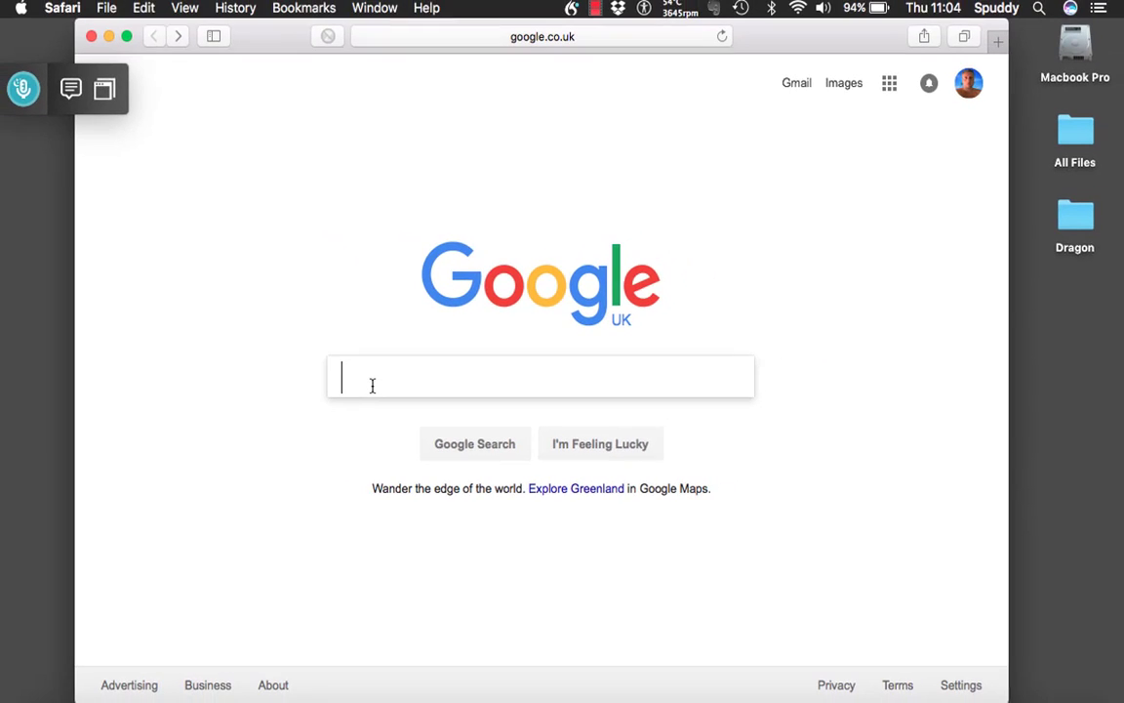
# Search Google for "dragon web extension safari" and open Nuance's Dragon Web Extension page from the results
pyautogui.write('dragon')
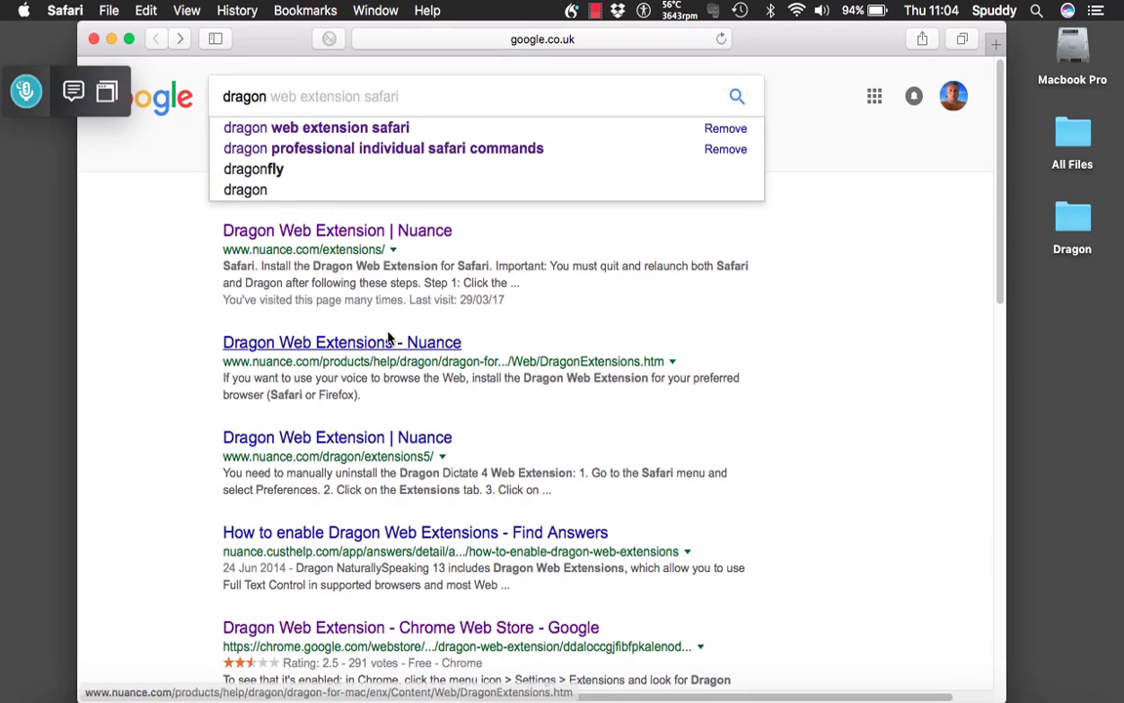
pyautogui.click(338, 127)
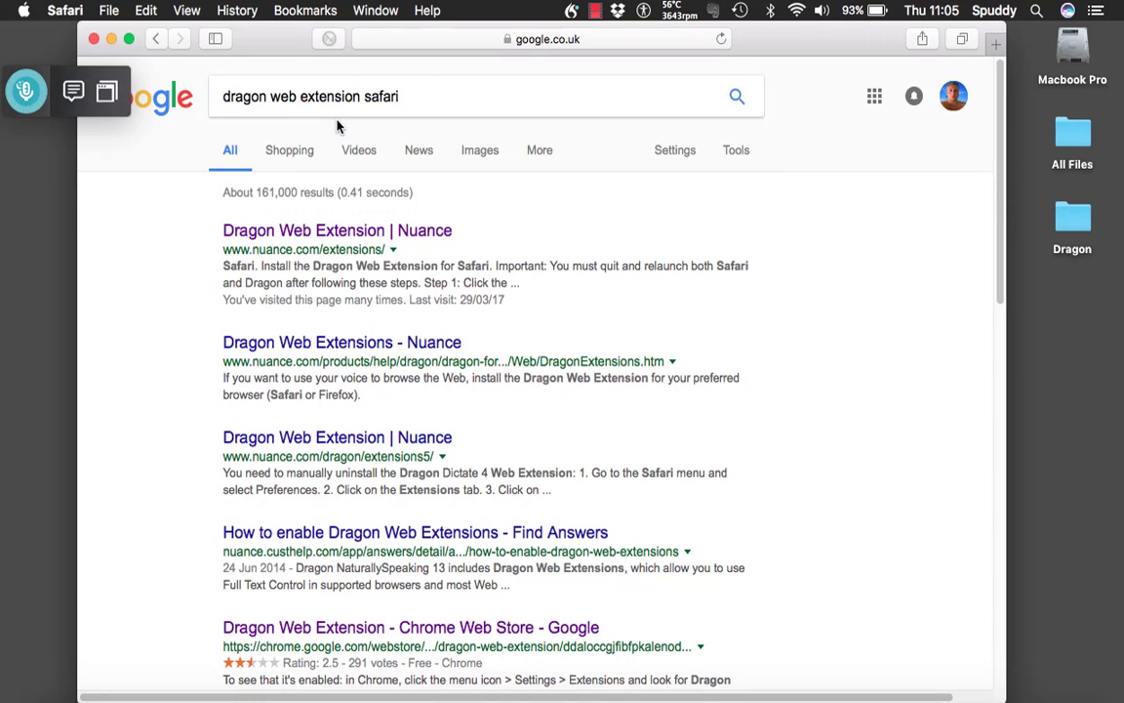
pyautogui.click(320, 235)
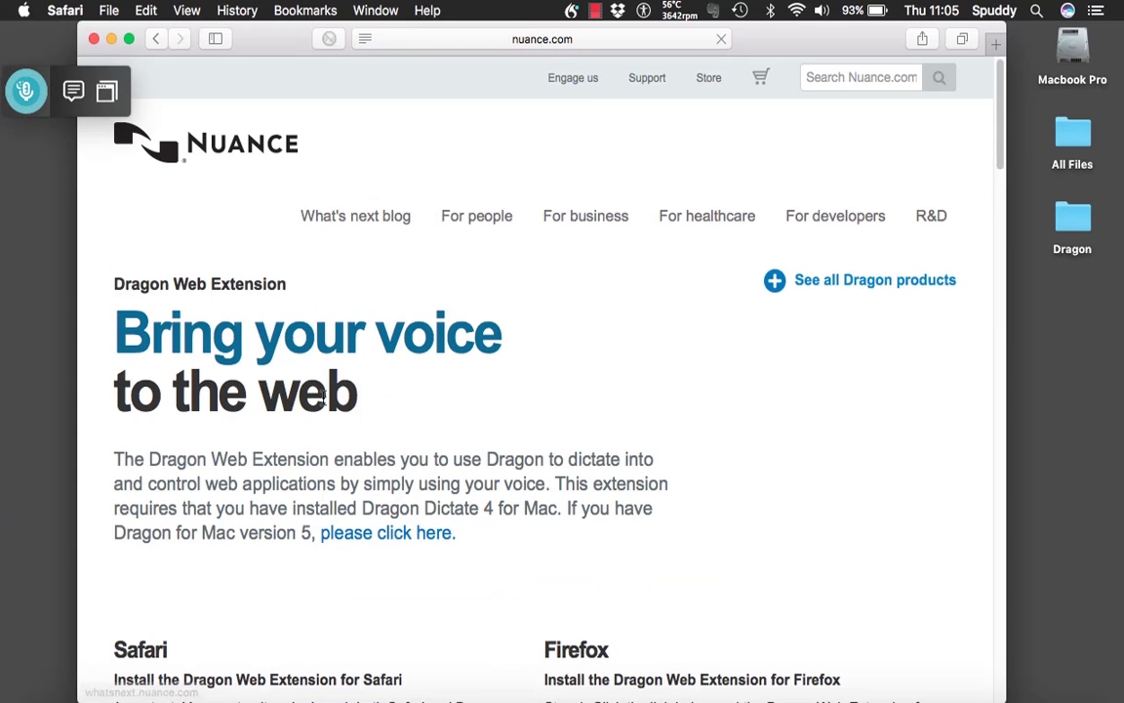
pyautogui.scroll(-5, 166, 647)
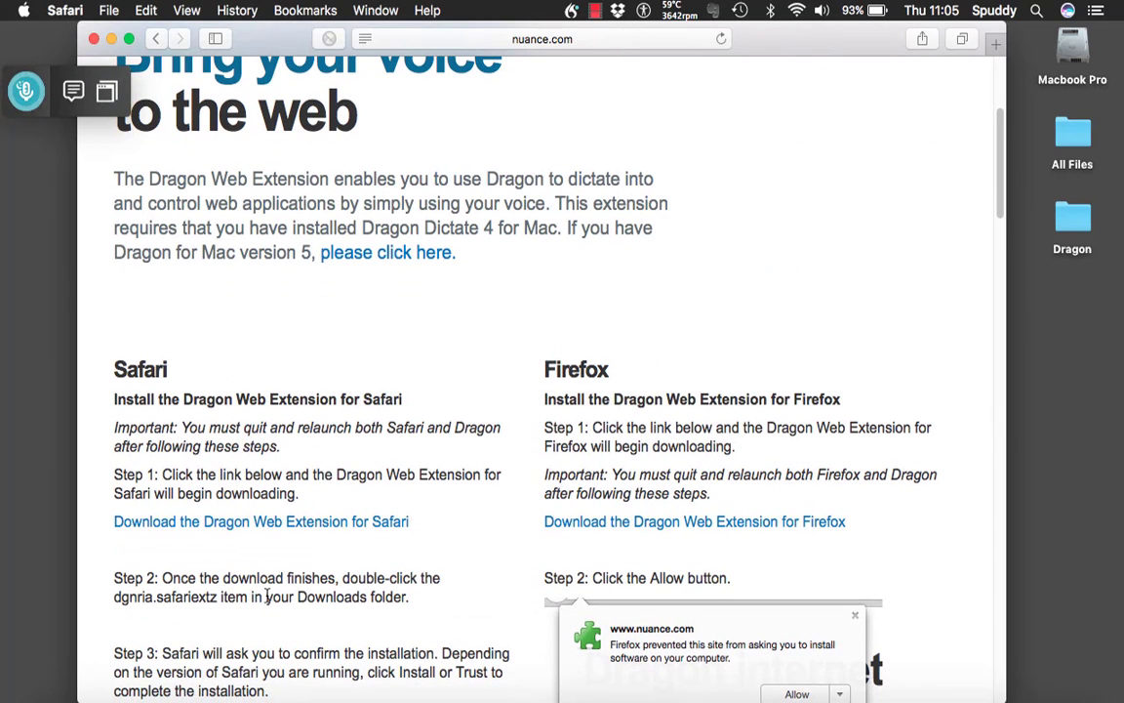
pyautogui.scroll(-2, 266, 594)
pyautogui.scroll(-1, 267, 595)
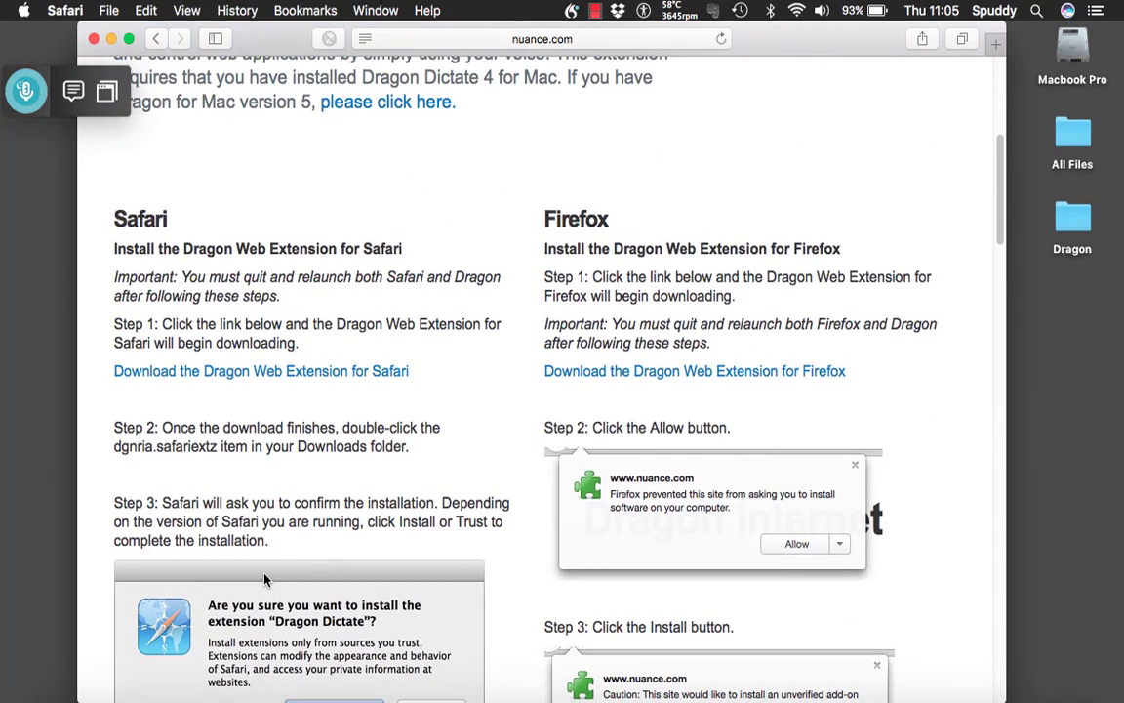
pyautogui.click(225, 378)
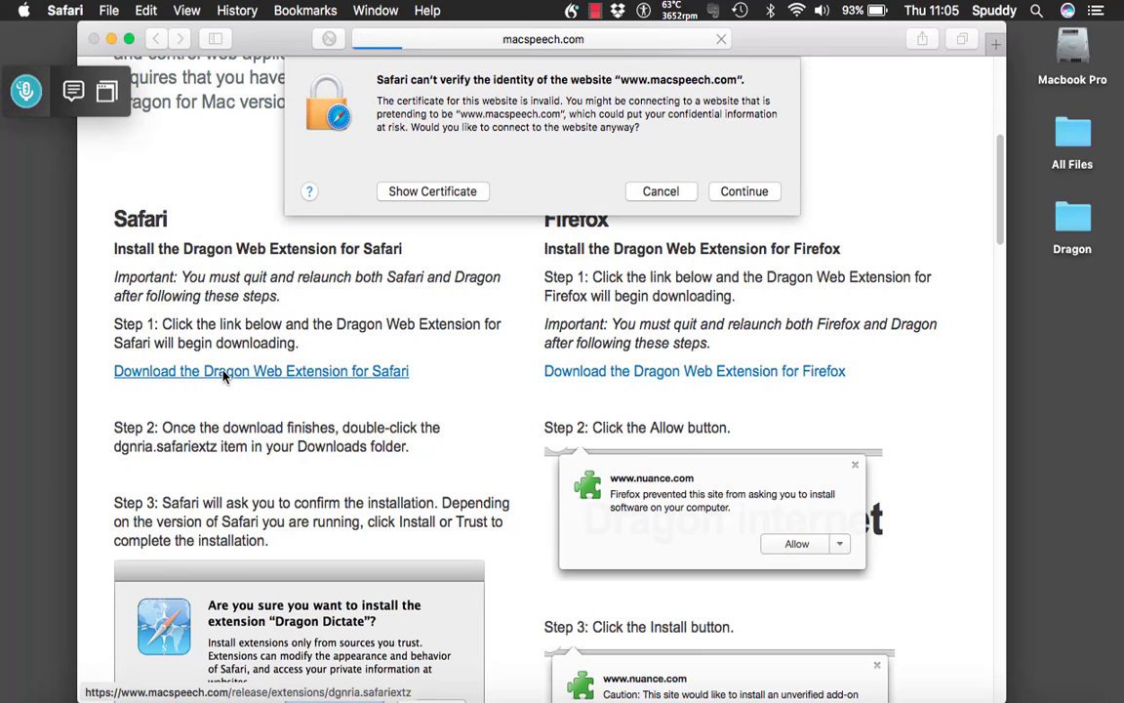
pyautogui.click(658, 191)
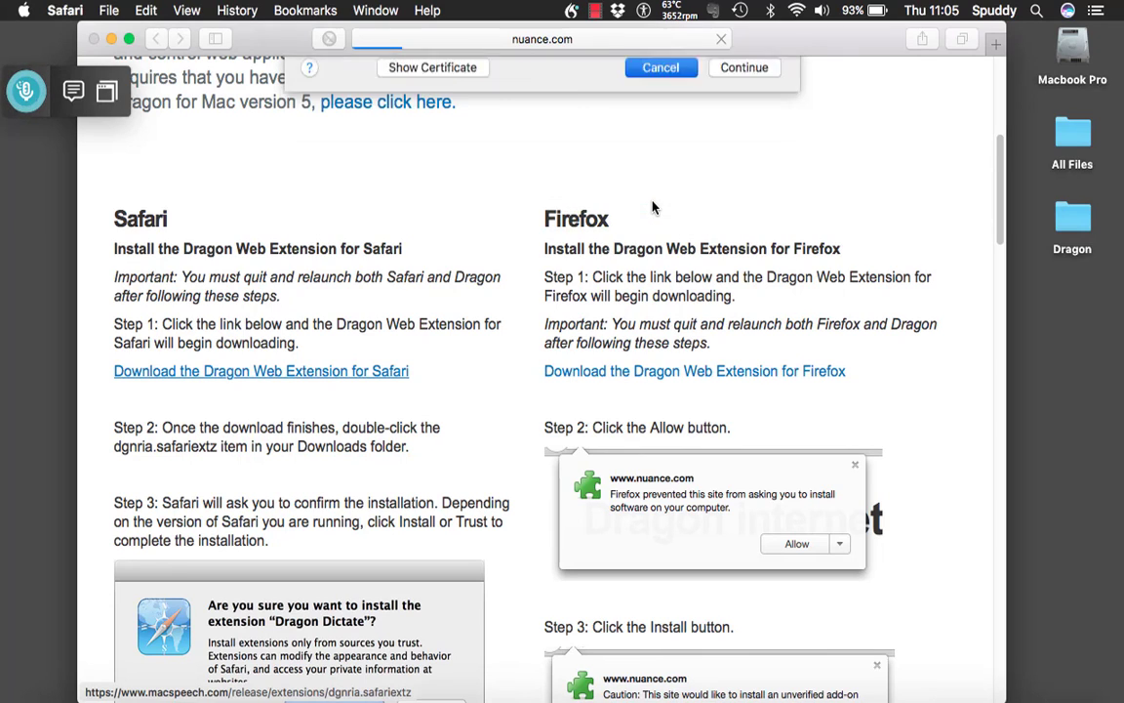
# Close the Nuance browser window and the Extensions preferences window
pyautogui.click(94, 39)
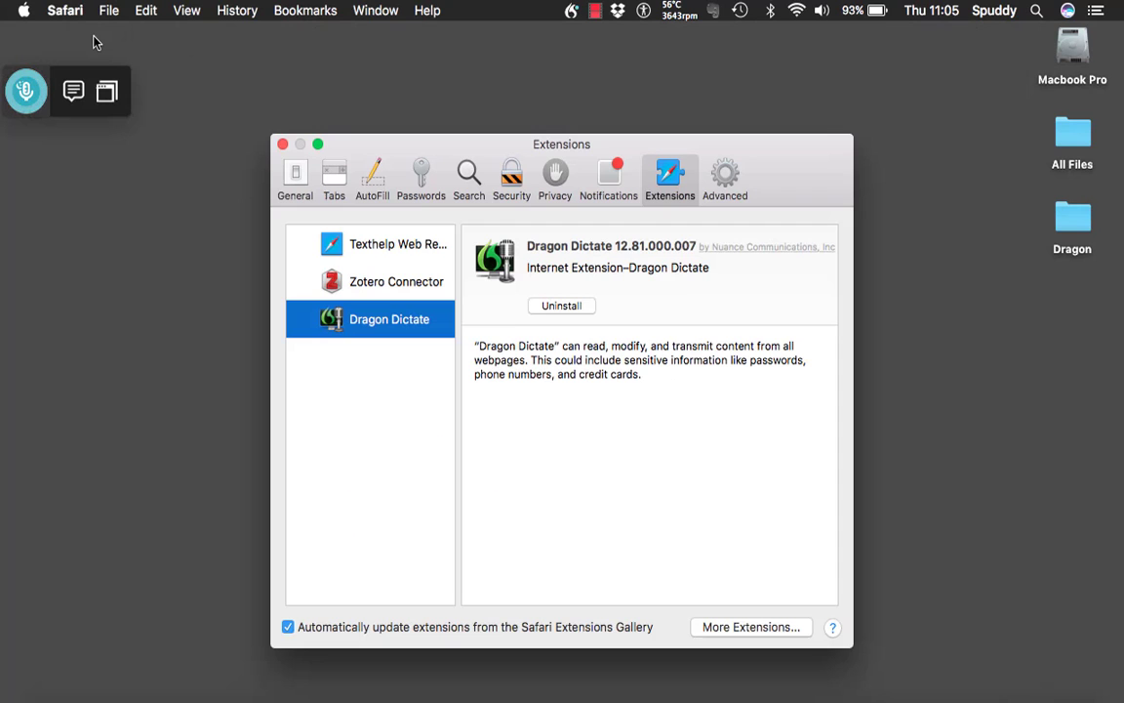
pyautogui.click(281, 144)
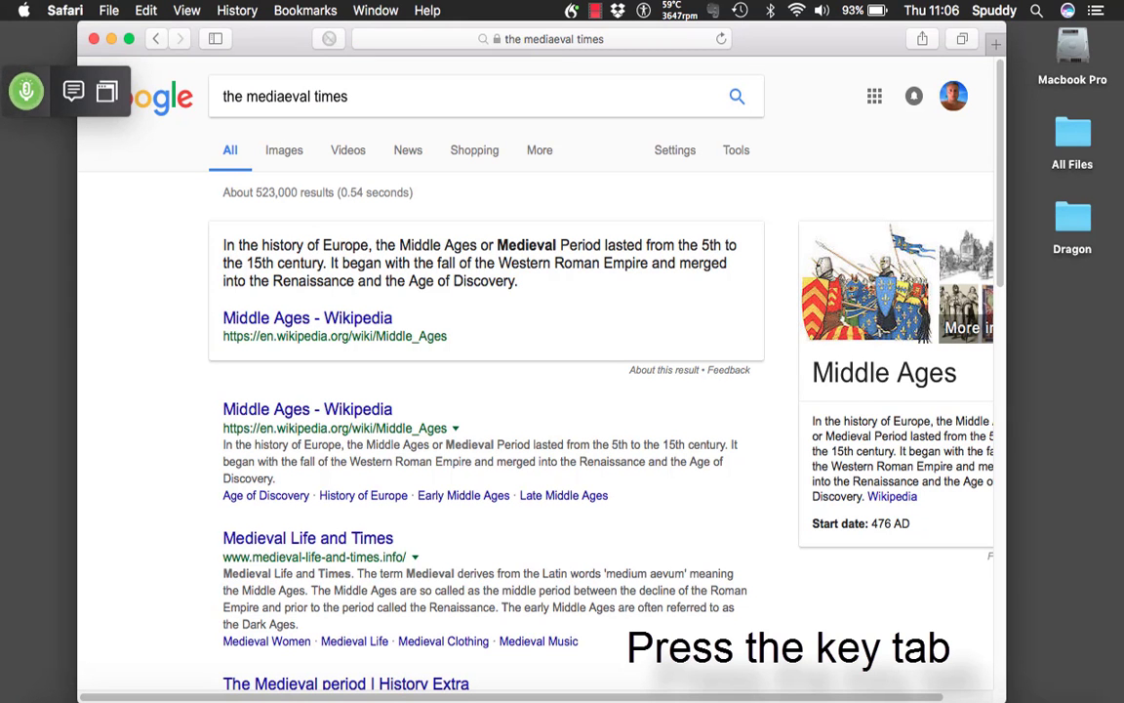
# Move through the search results for "the mediaeval times" and open the "Middle Ages - Wikipedia" result below the featured snippet
pyautogui.press('Tab')
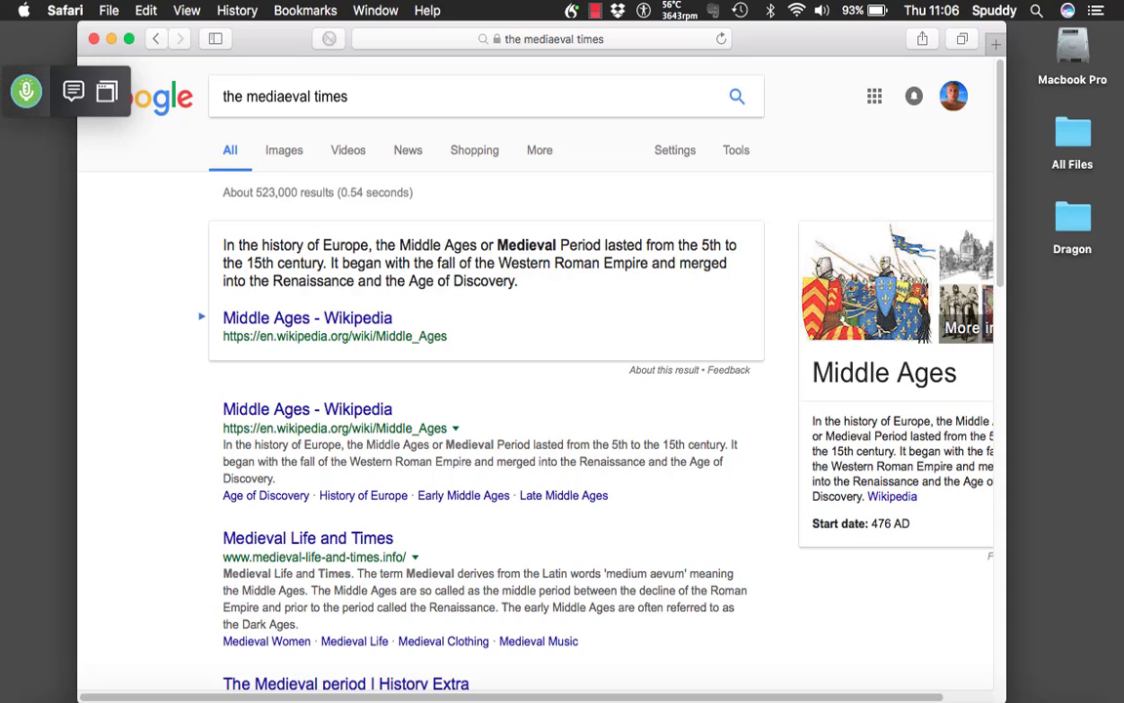
pyautogui.press('Down')
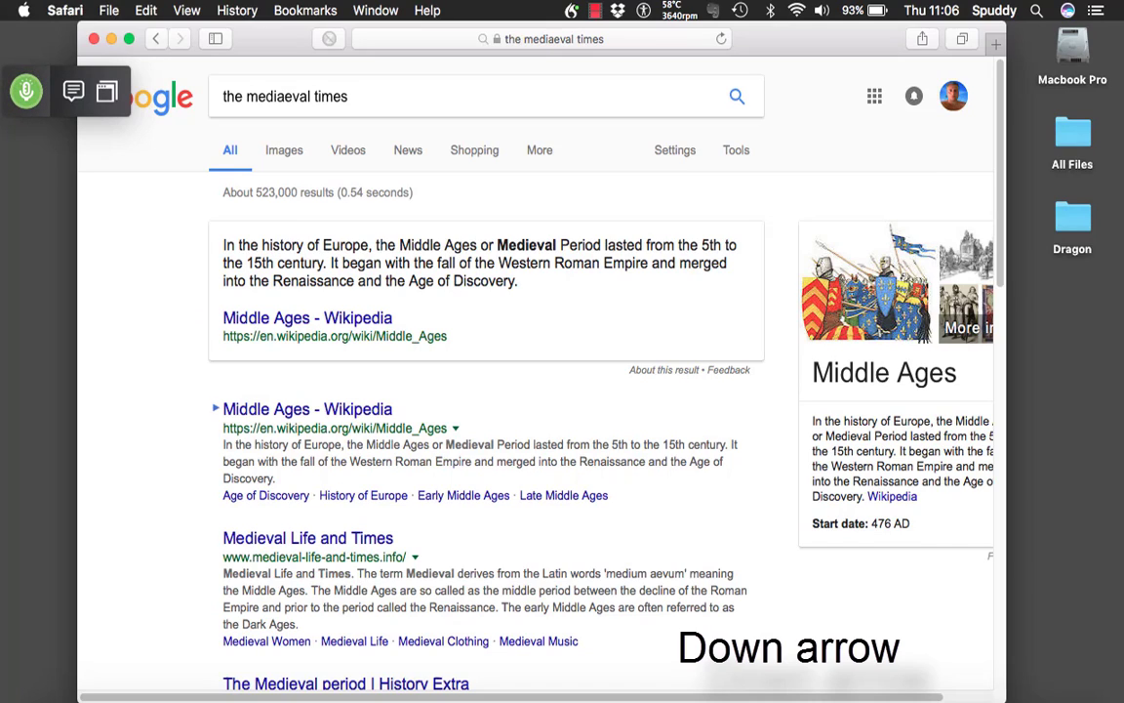
pyautogui.press('Down')
pyautogui.press('Up')
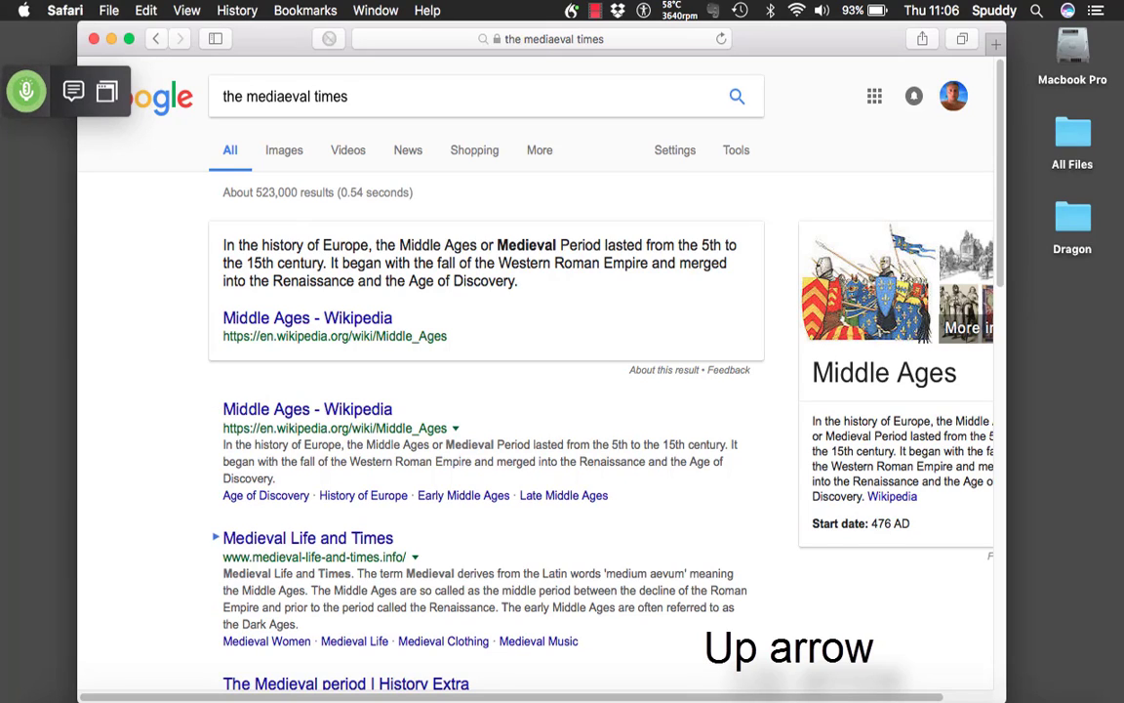
pyautogui.press('Up')
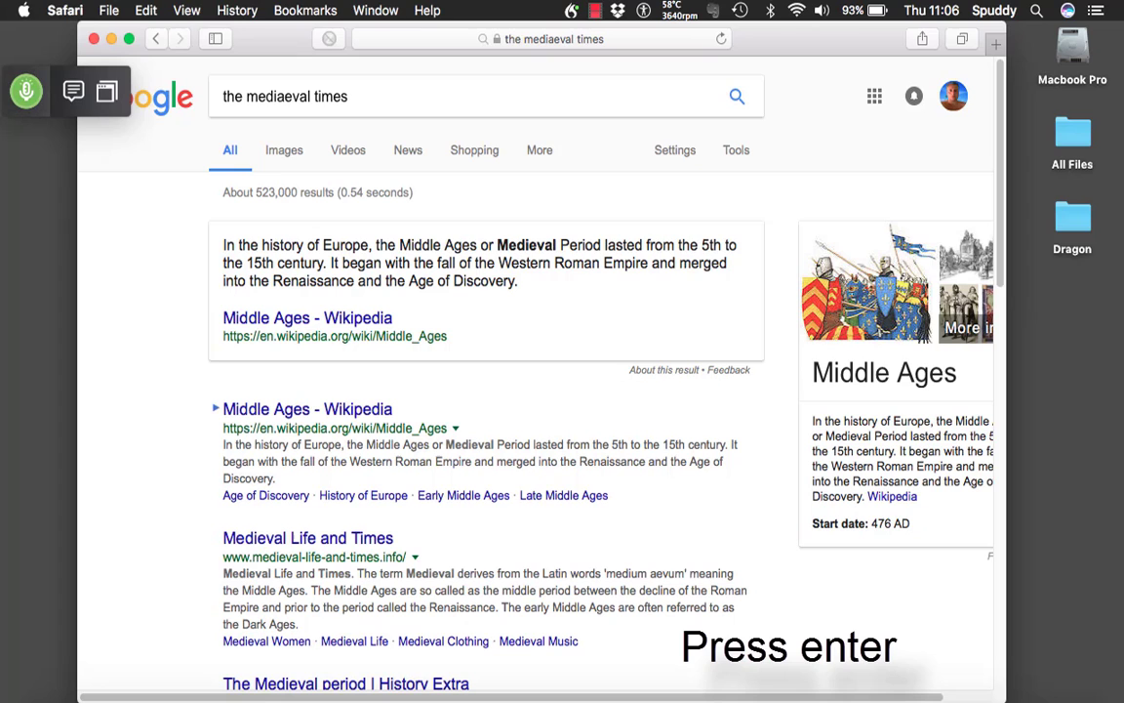
pyautogui.press('Return')
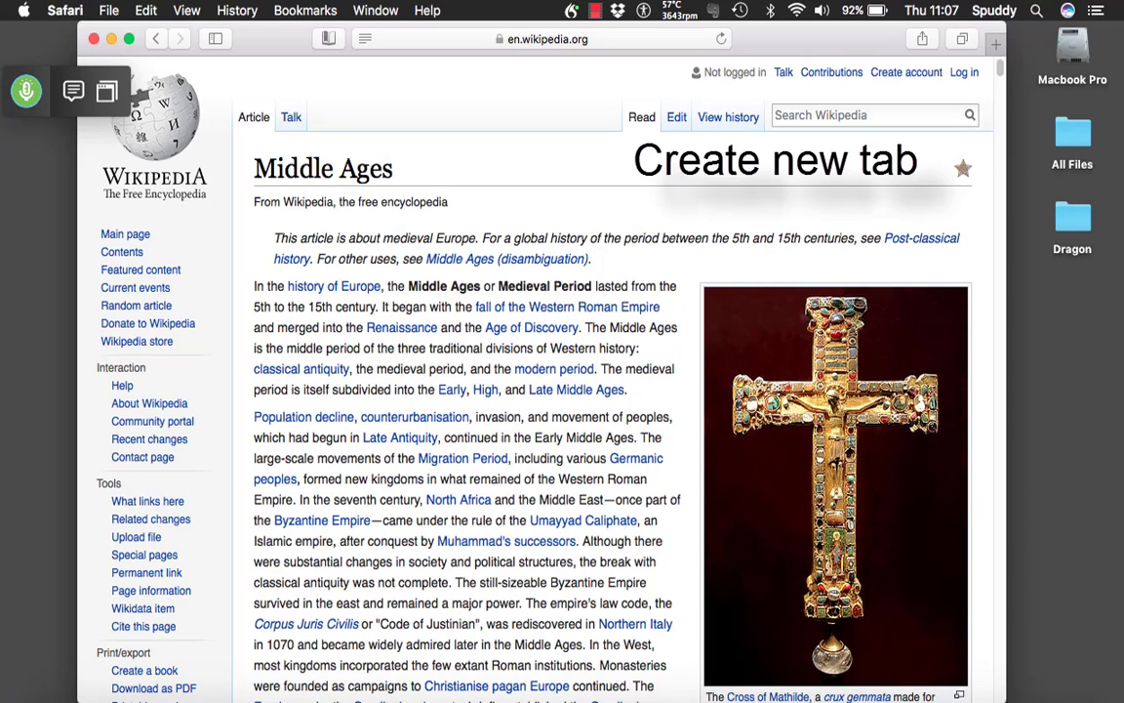
# Open a new browser tab and search Google for "Tudor kings and queens"
pyautogui.press('super+t')
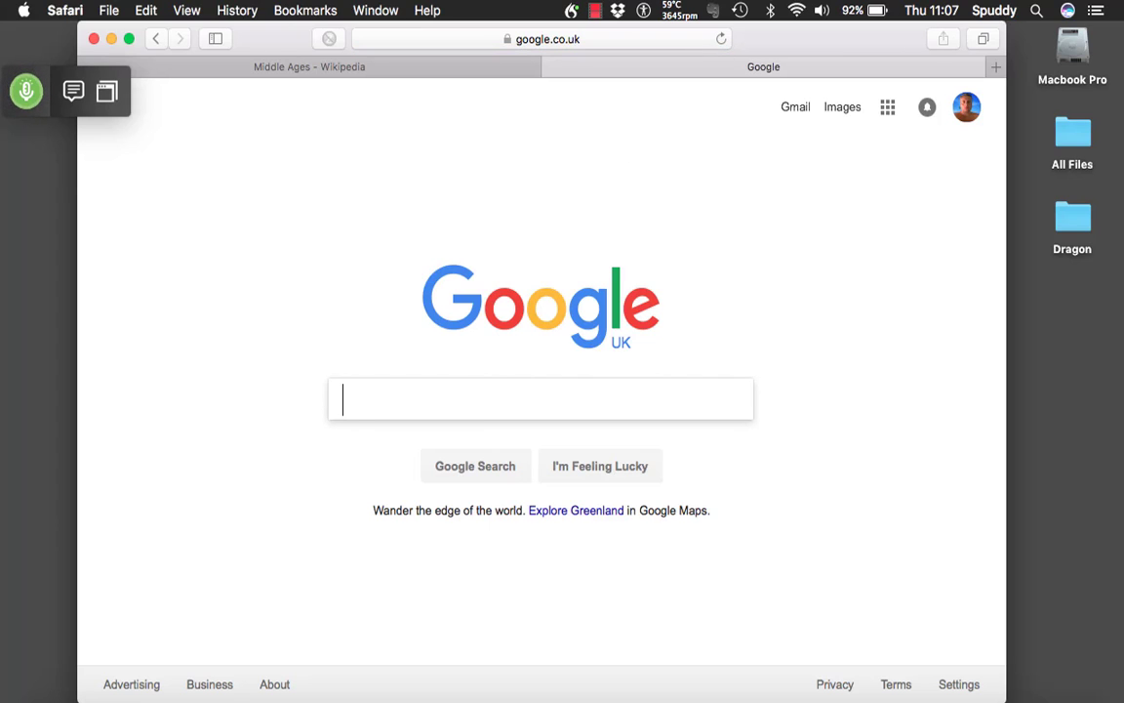
pyautogui.write('Tudor kings and queens')
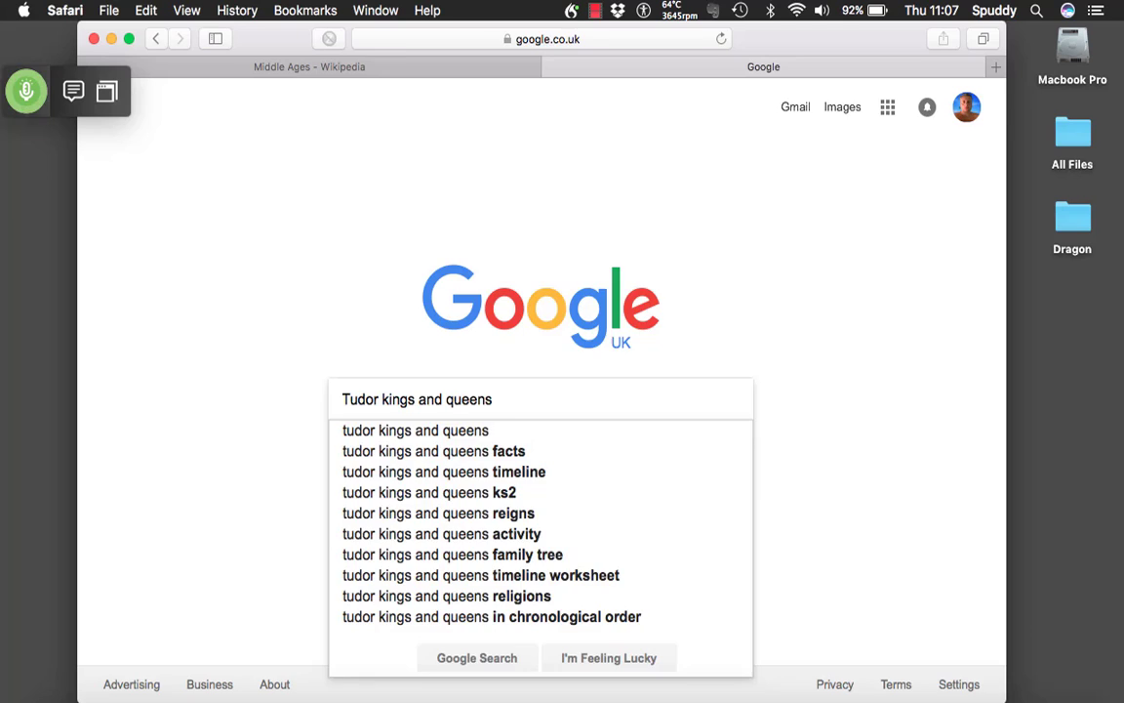
pyautogui.press('Return')
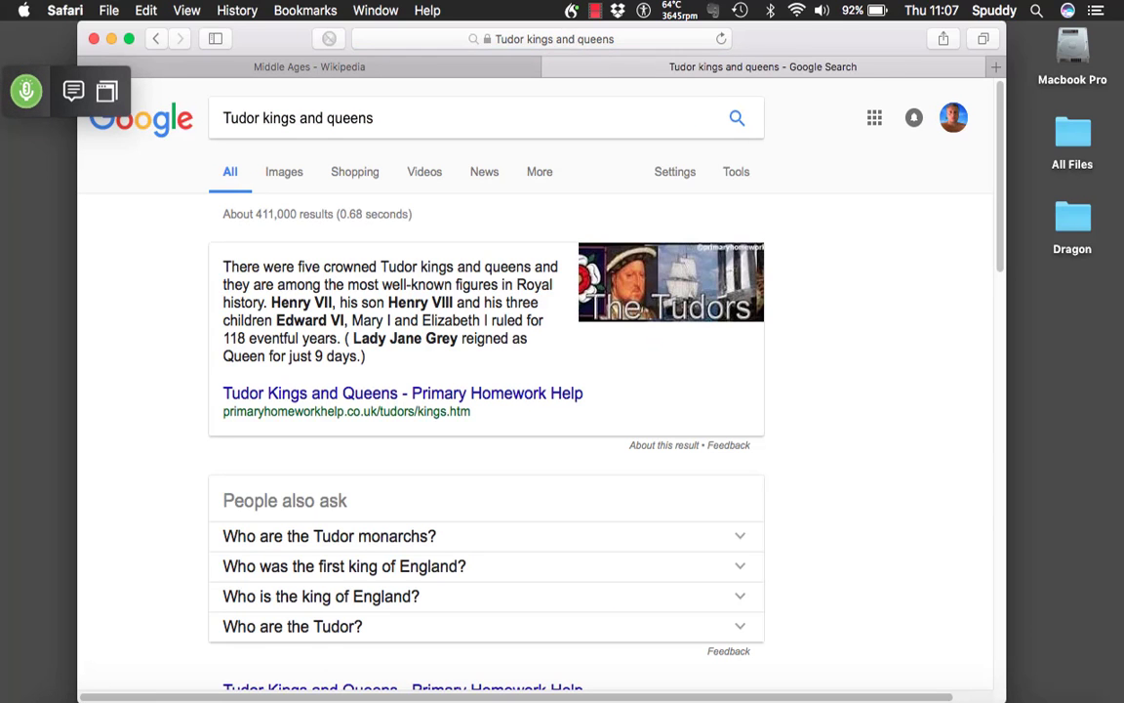
pyautogui.scroll(-5, 537, 391)
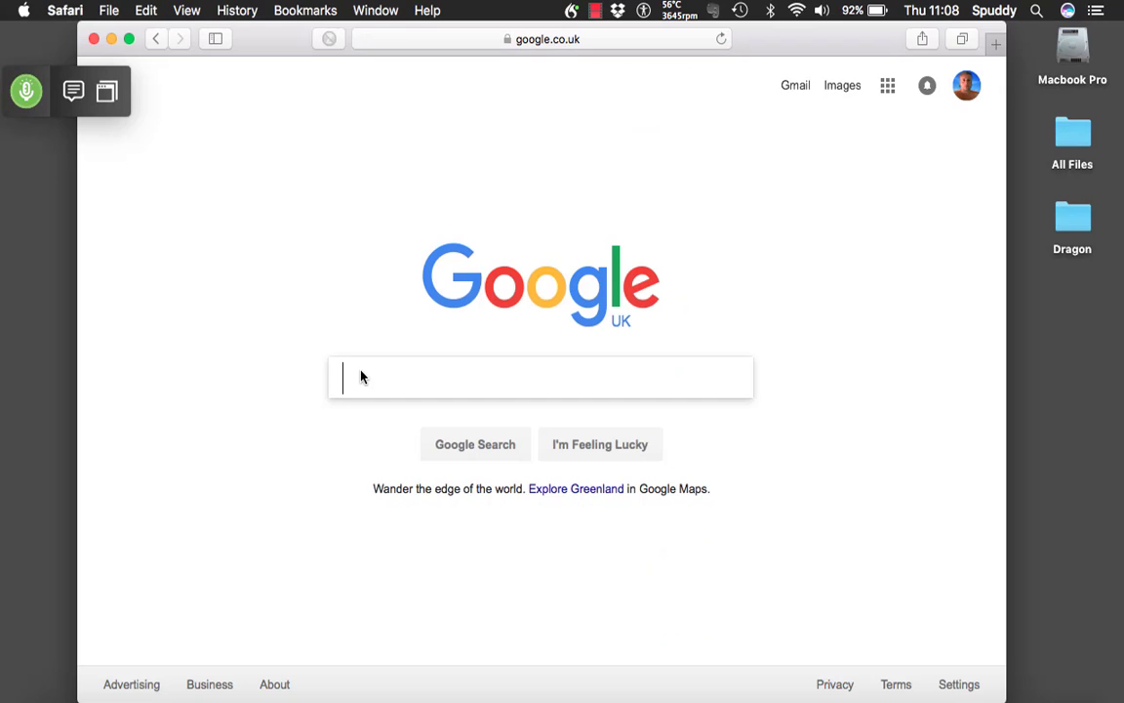
# Search Google for "American history" from the empty Google home page
pyautogui.write('American history')
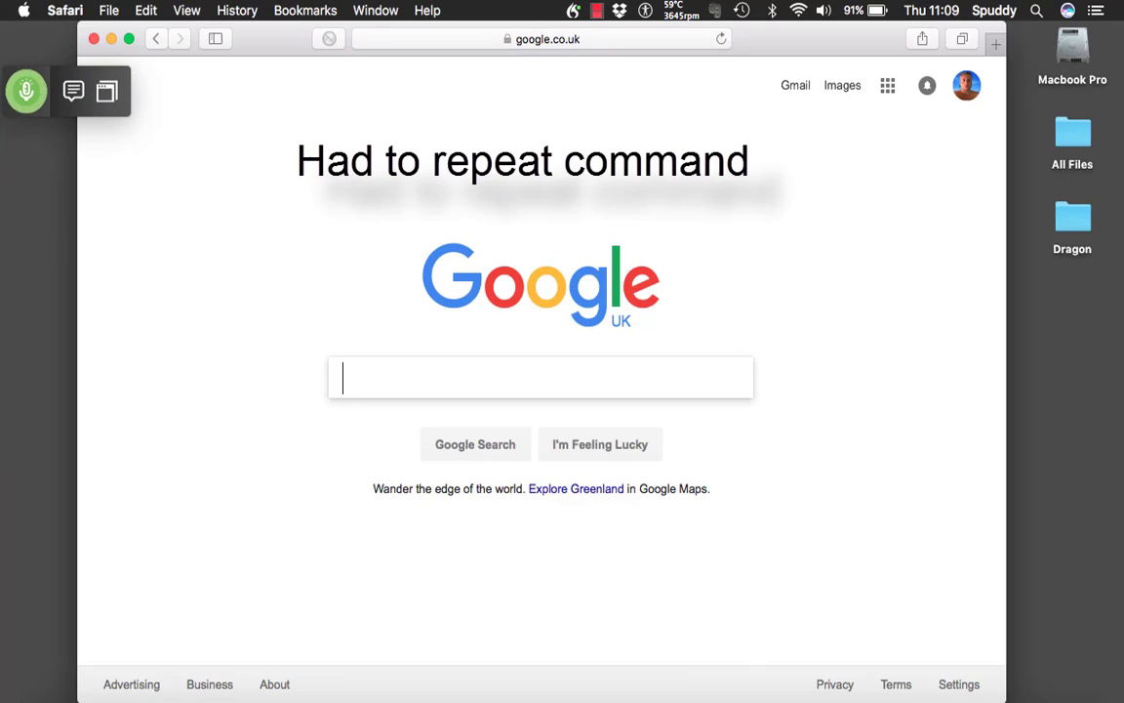
pyautogui.write('American history')
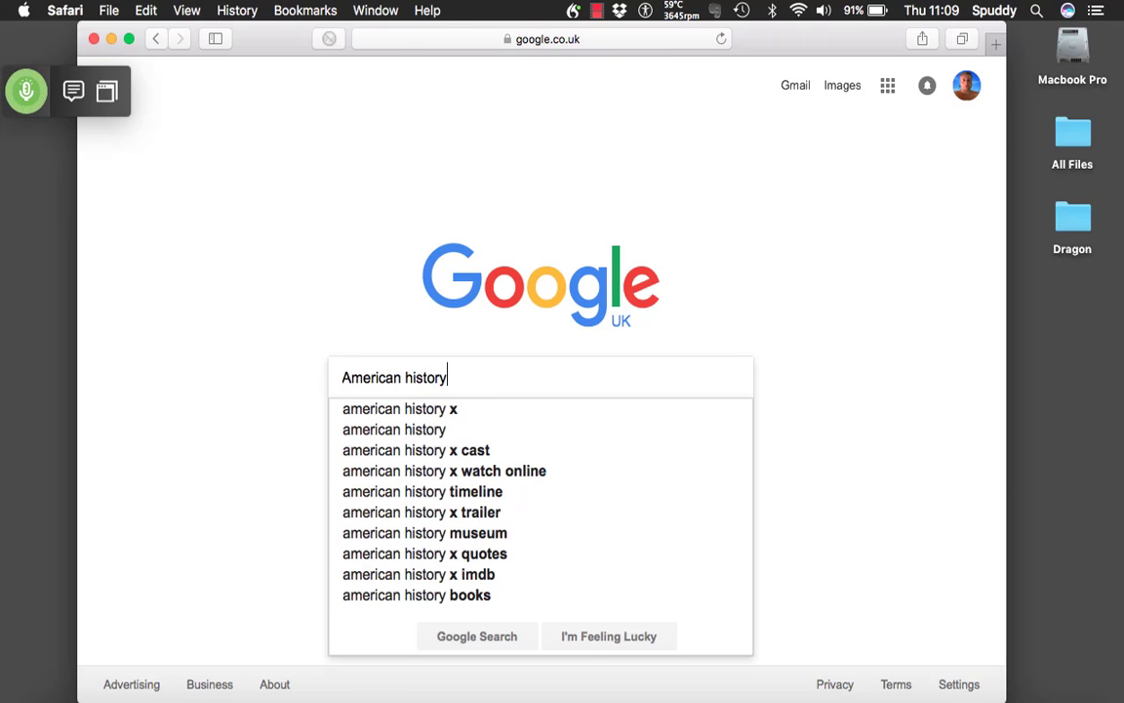
pyautogui.press('Return')
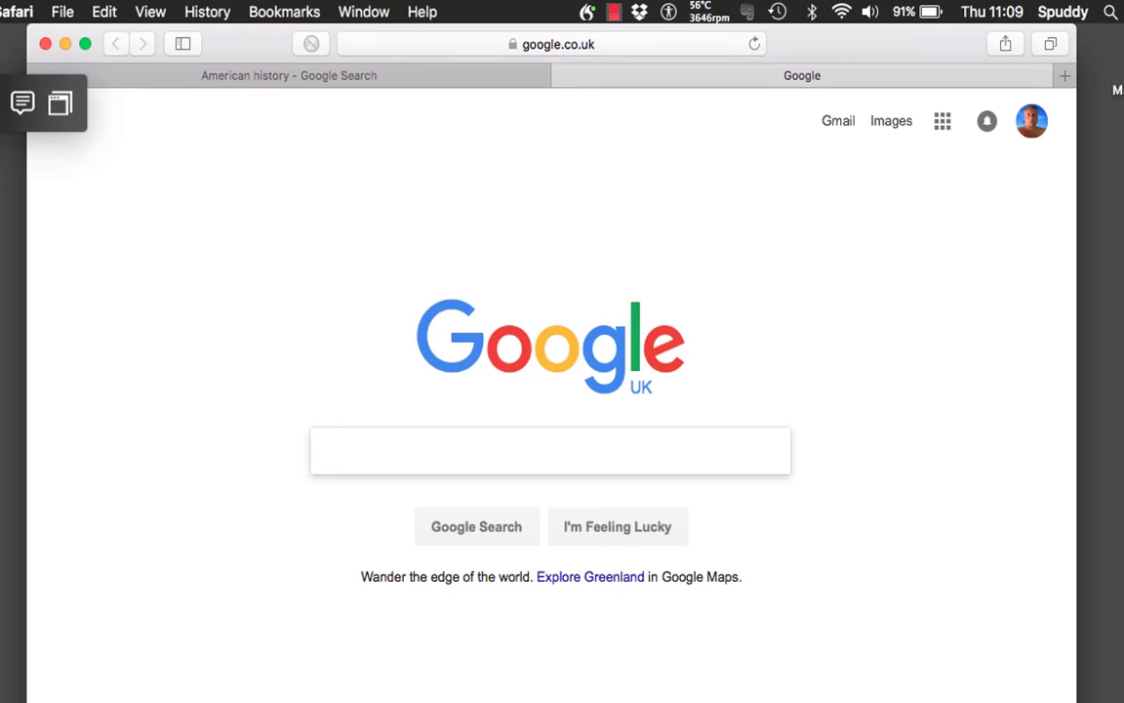
# Search Google for "European countries" in the second tab, and go back one page and forward again to the results
pyautogui.write('European countries')
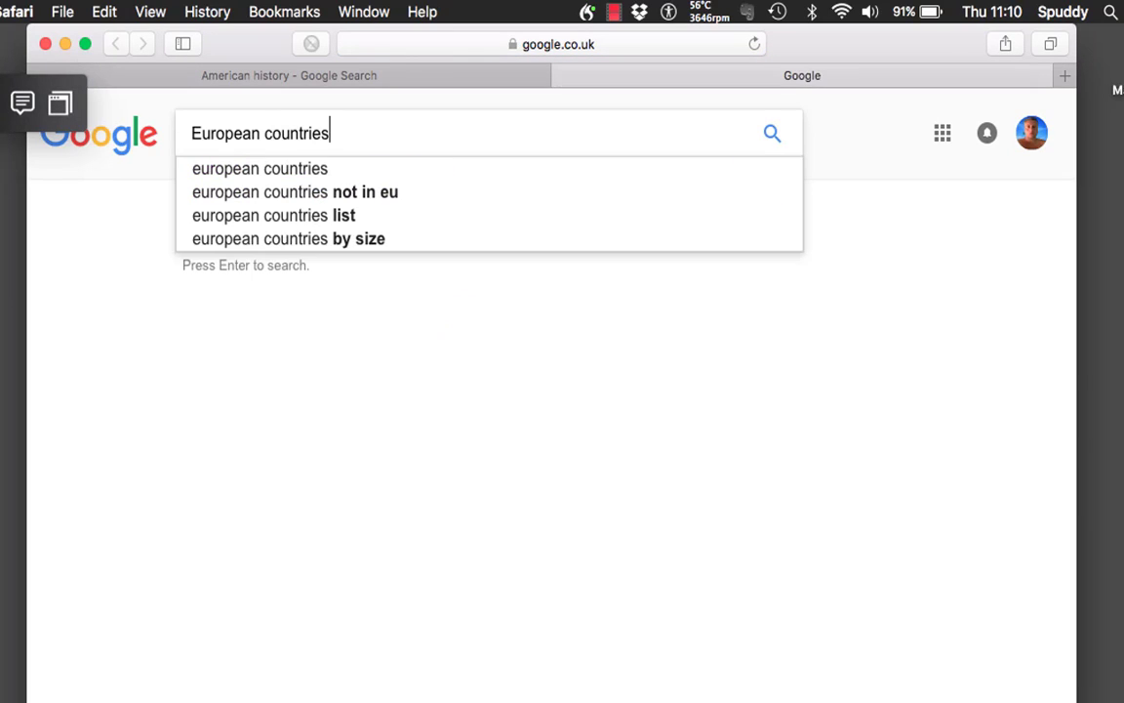
pyautogui.press('Return')
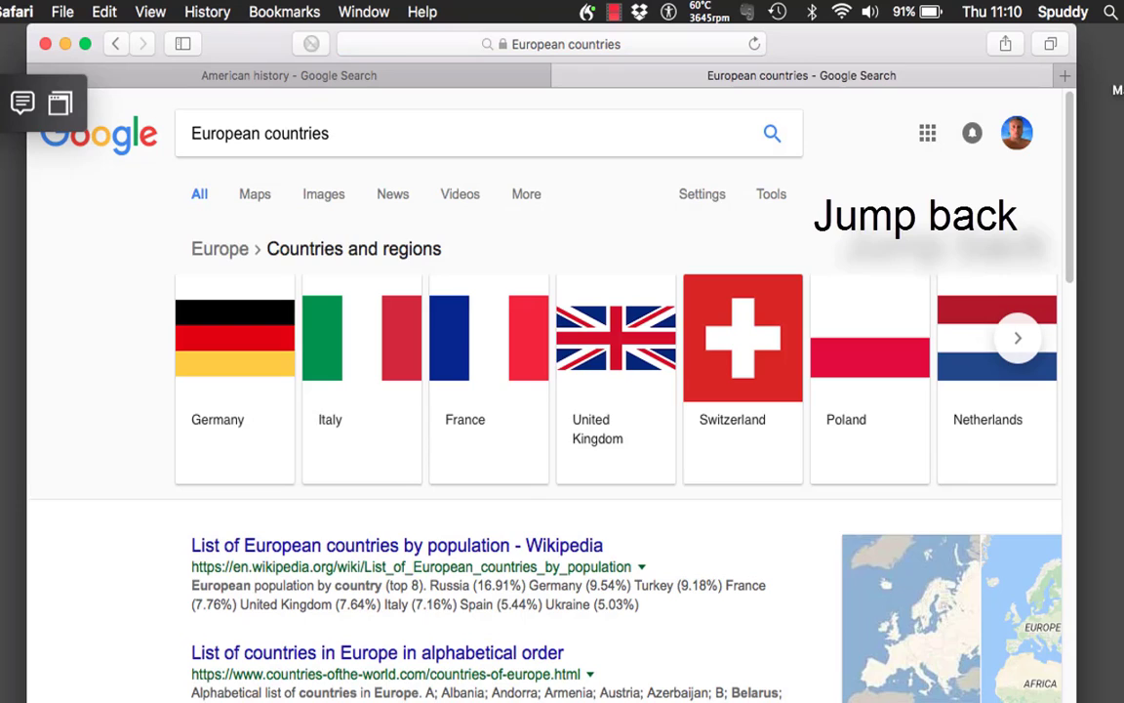
pyautogui.press('super+bracketleft')
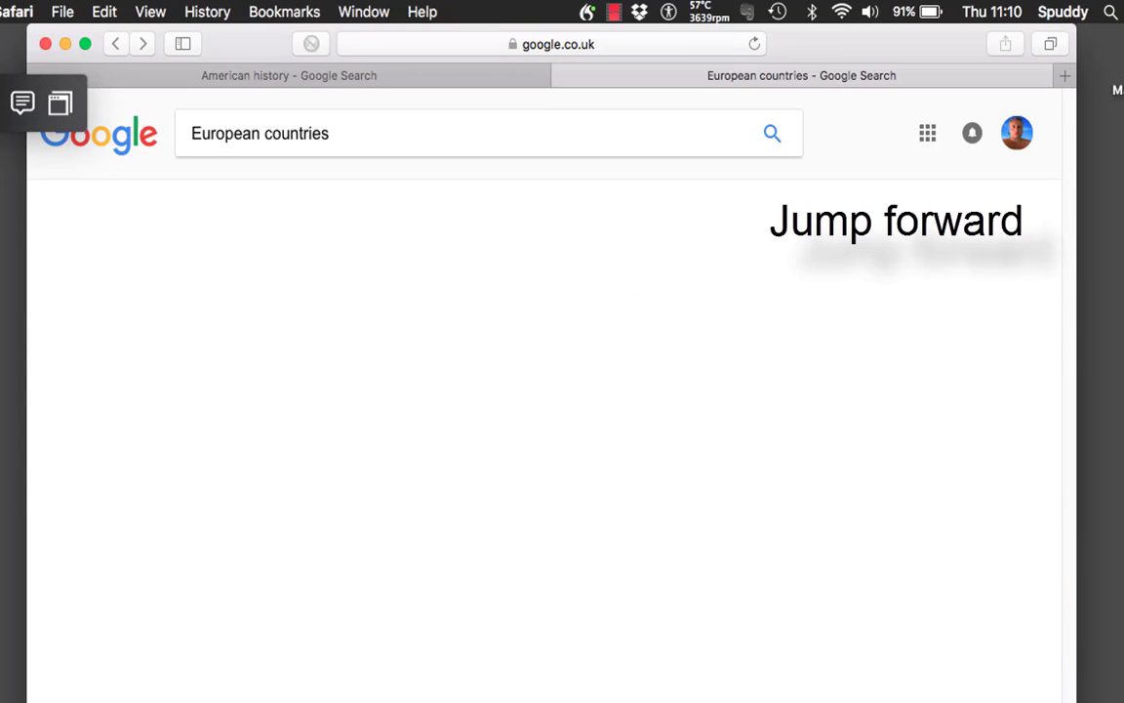
pyautogui.press('super+bracketright')
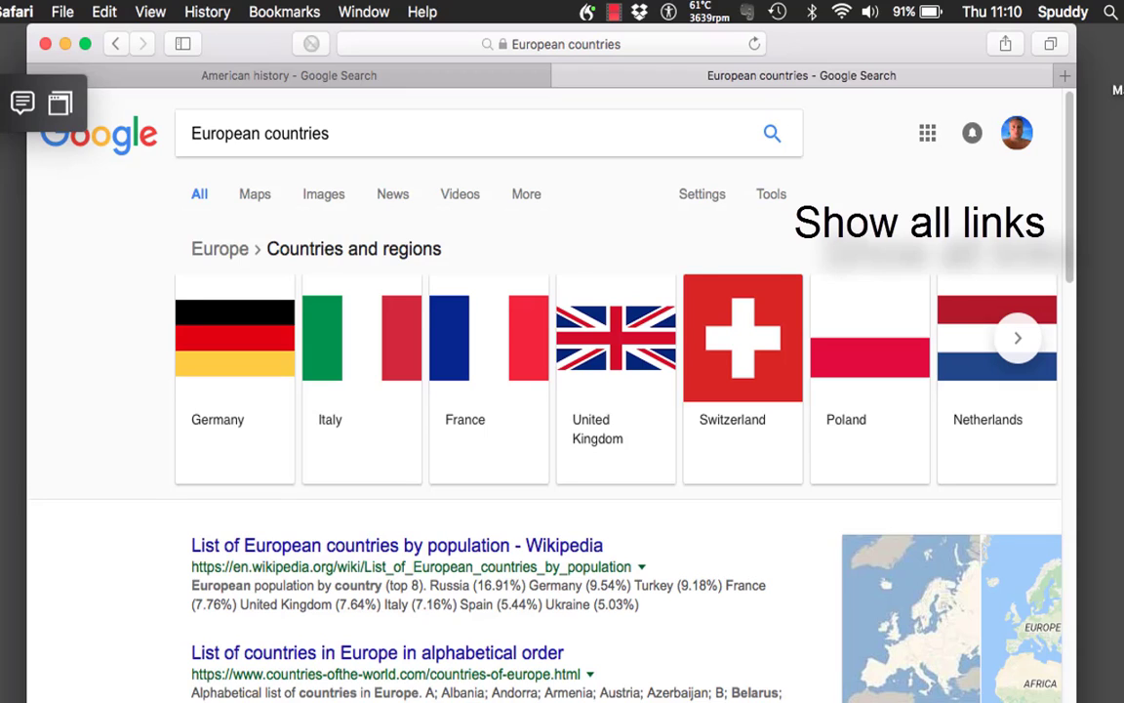
# Show numbers on all links, open link 30, "List of European countries by population - Wikipedia", and mail the page's contents
pyautogui.press('f')
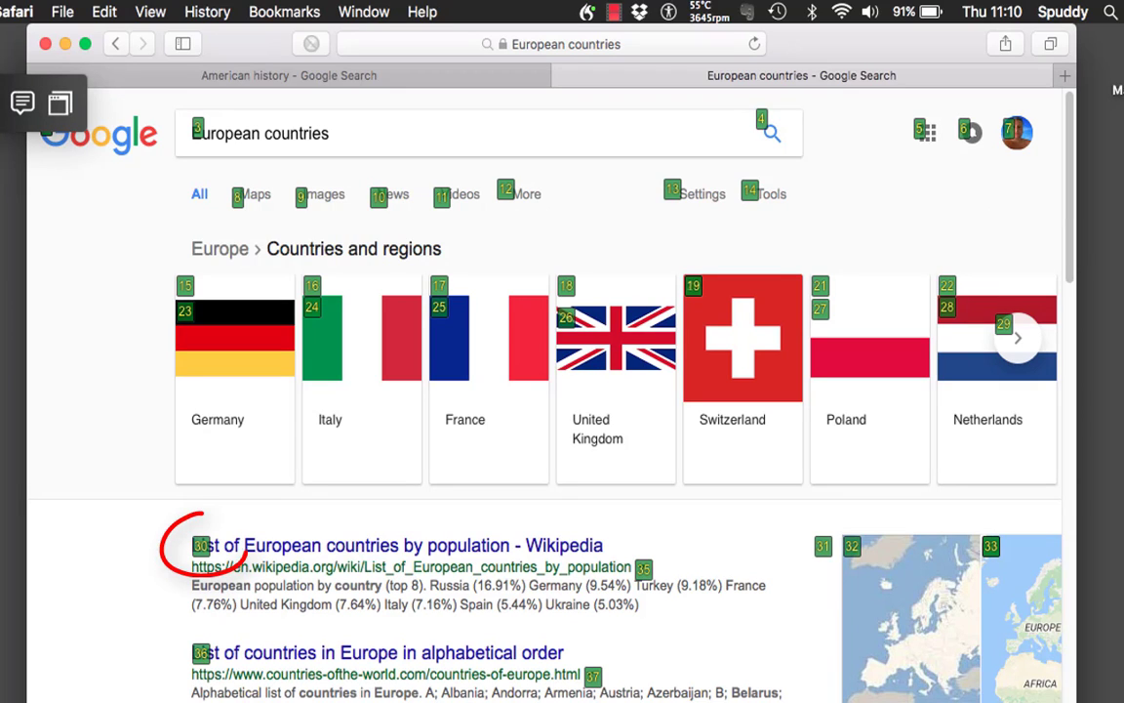
pyautogui.press('3')
pyautogui.press('0')
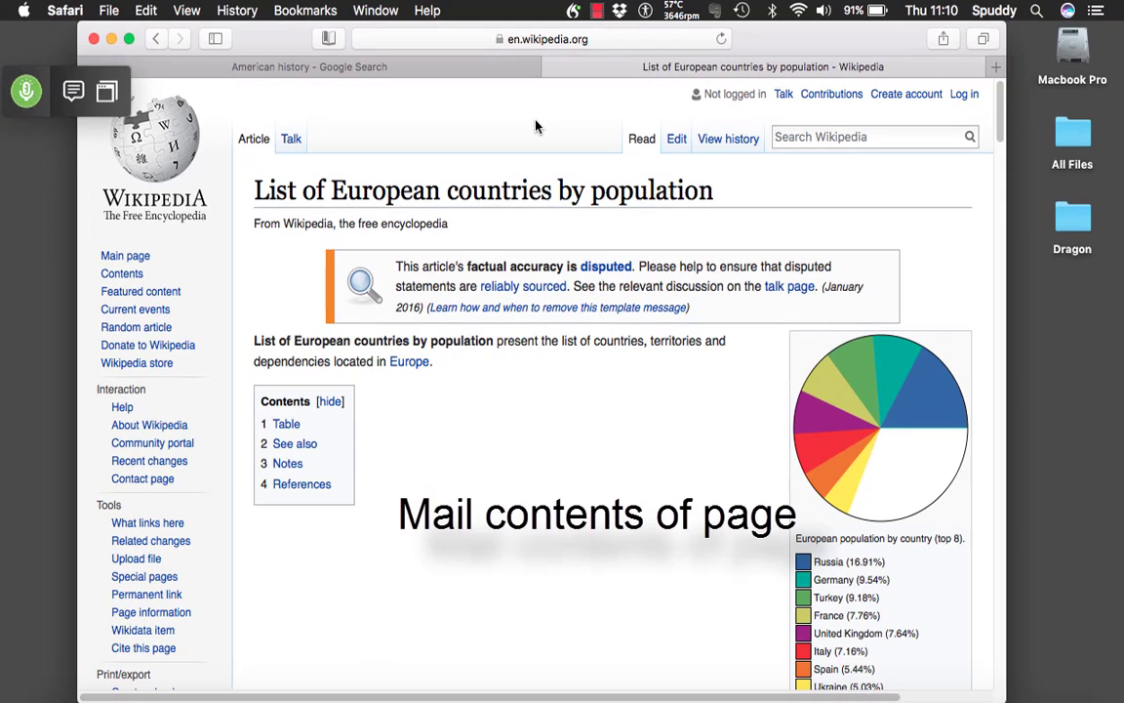
pyautogui.press('super+i')
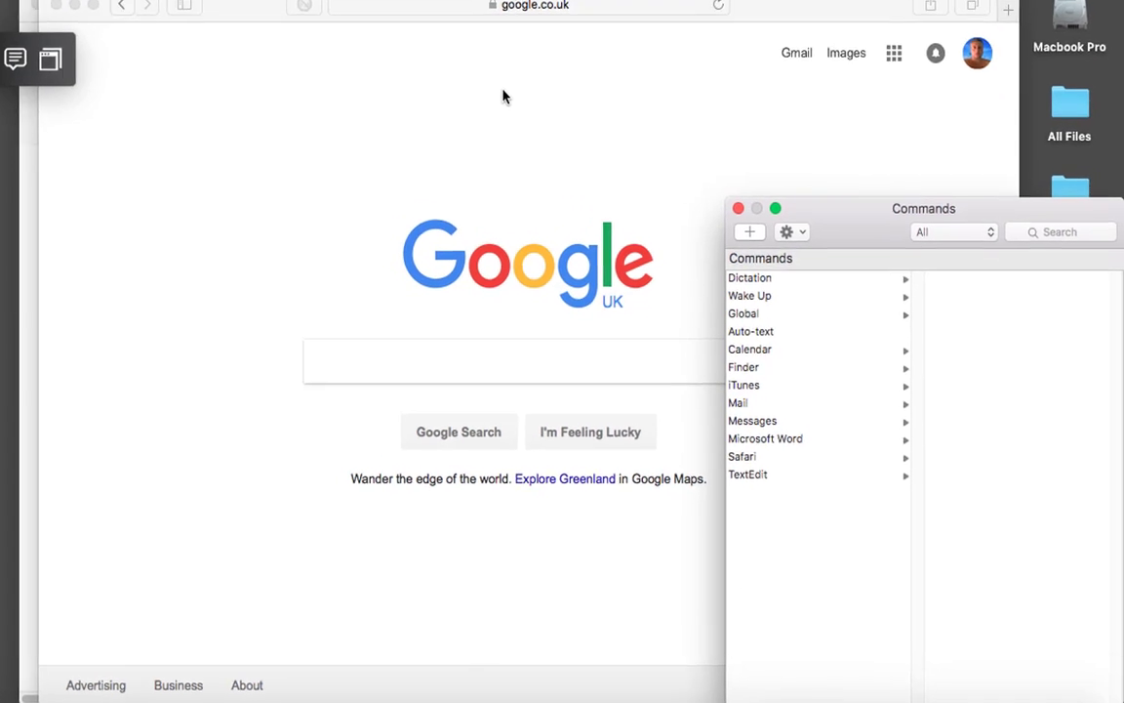
# Look through the Safari voice commands in Dragon's Commands window and select "Reload The Page"
pyautogui.click(586, 371)
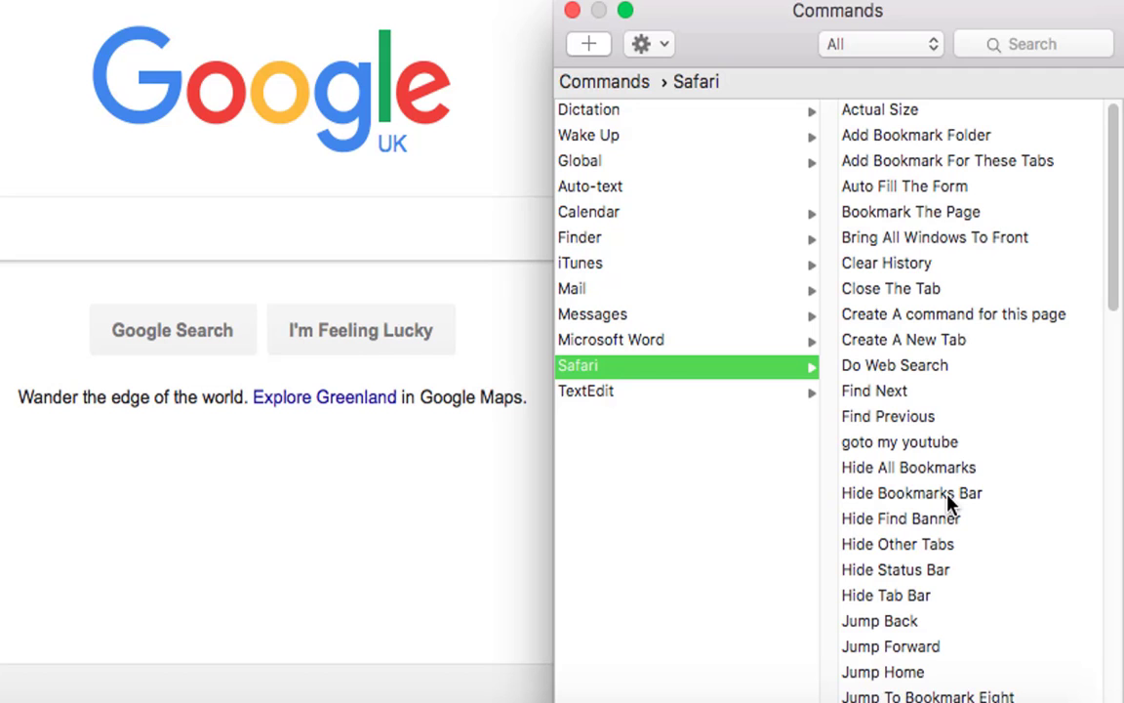
pyautogui.scroll(-15, 948, 503)
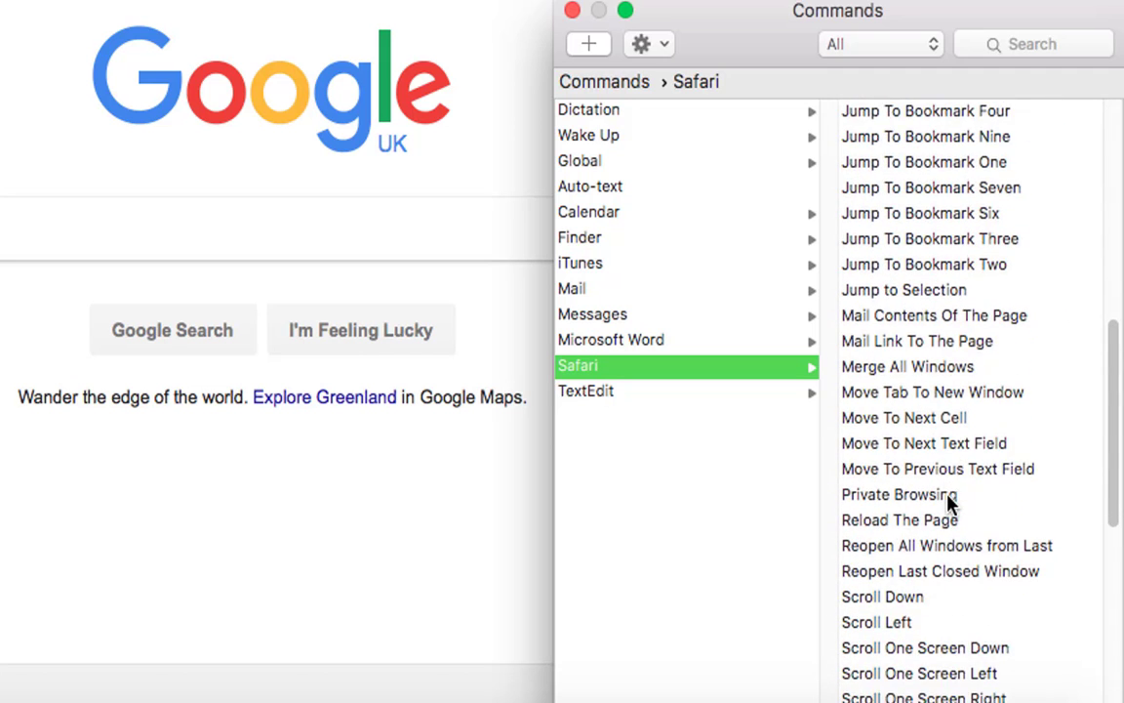
pyautogui.scroll(-1, 948, 503)
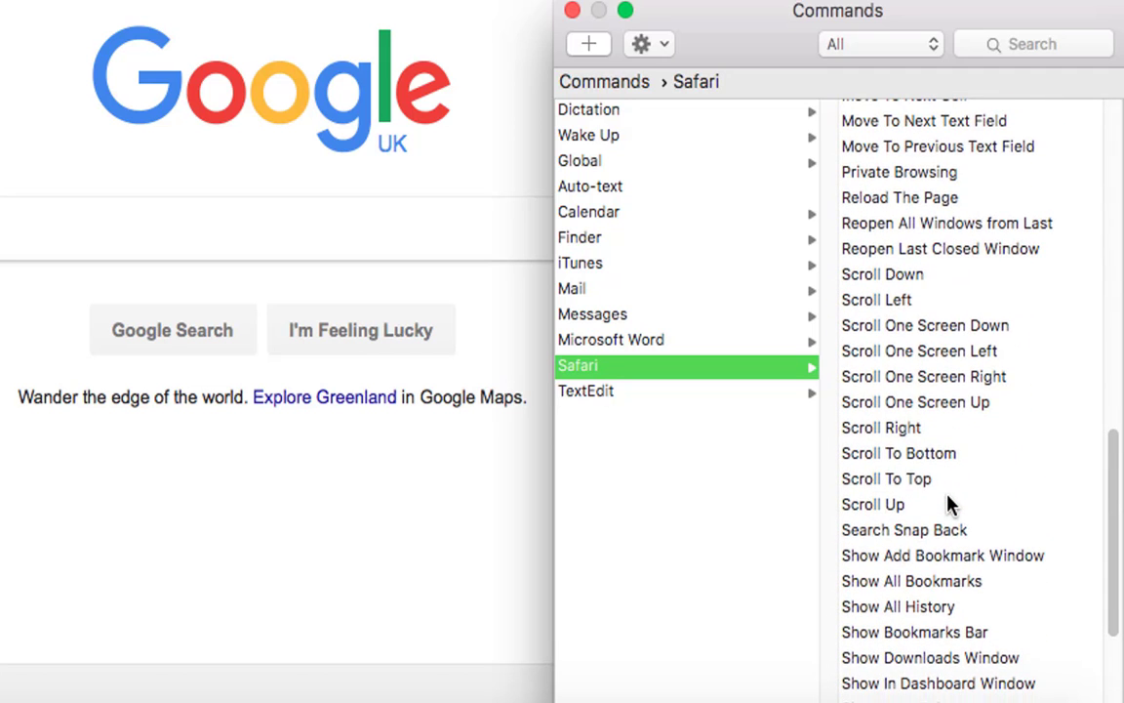
pyautogui.click(884, 199)
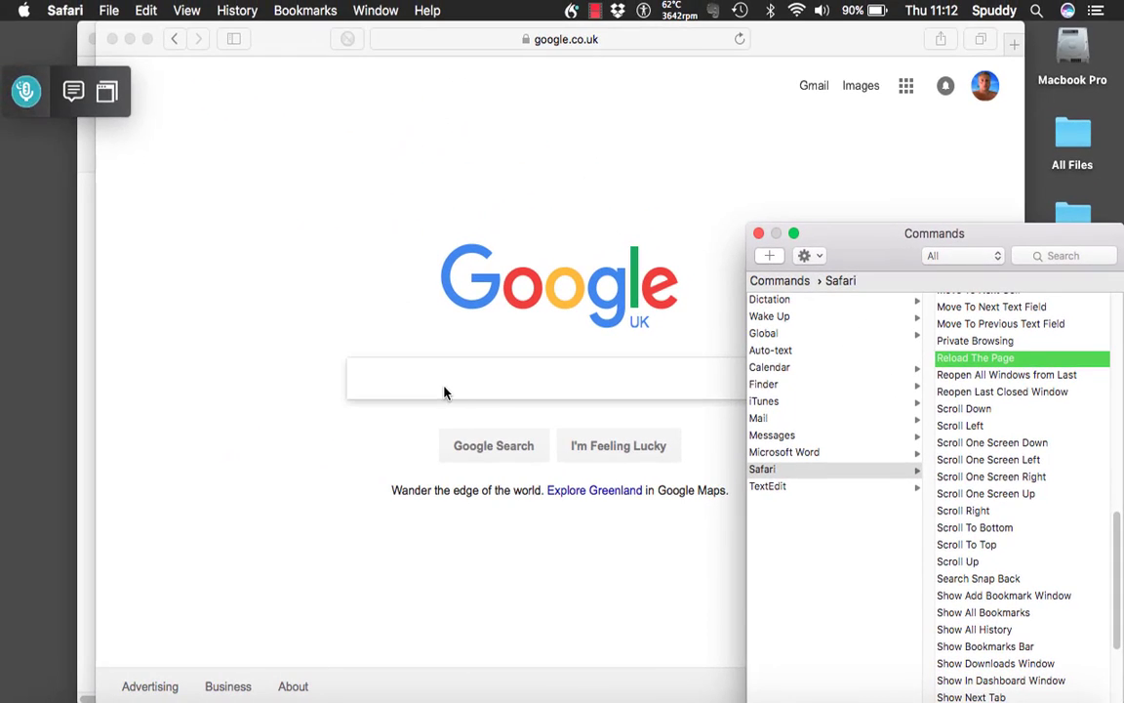
# Search Google for "Stone Age" and reload the results page
pyautogui.click(444, 393)
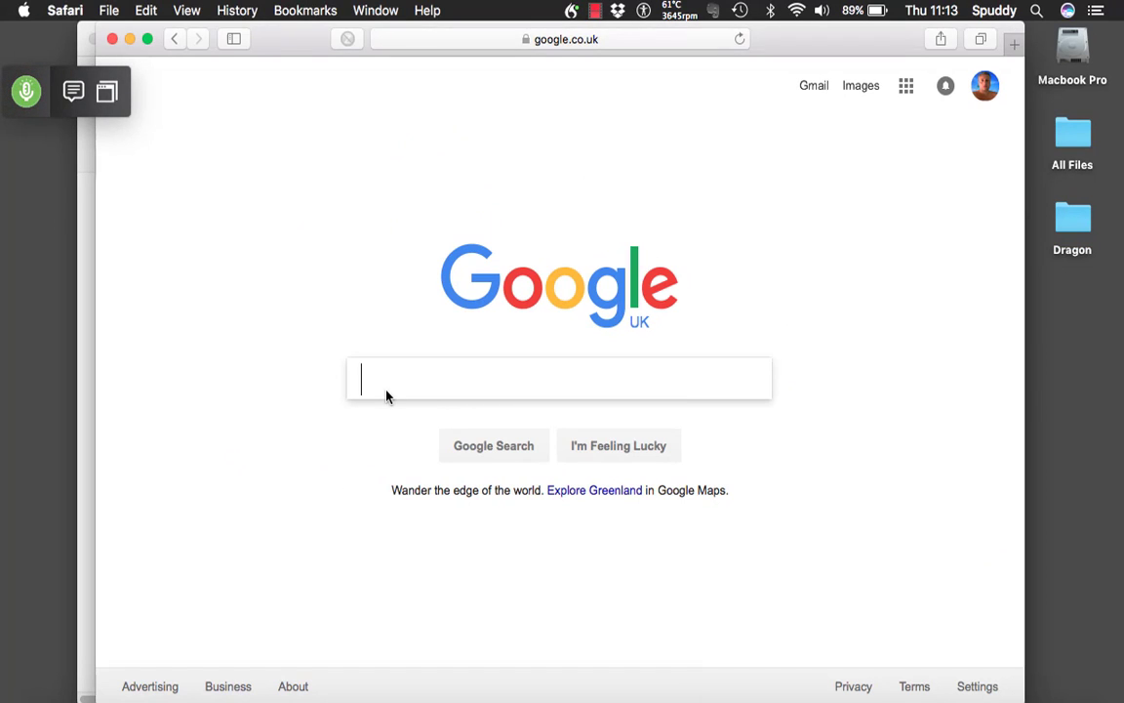
pyautogui.write('Stone Age')
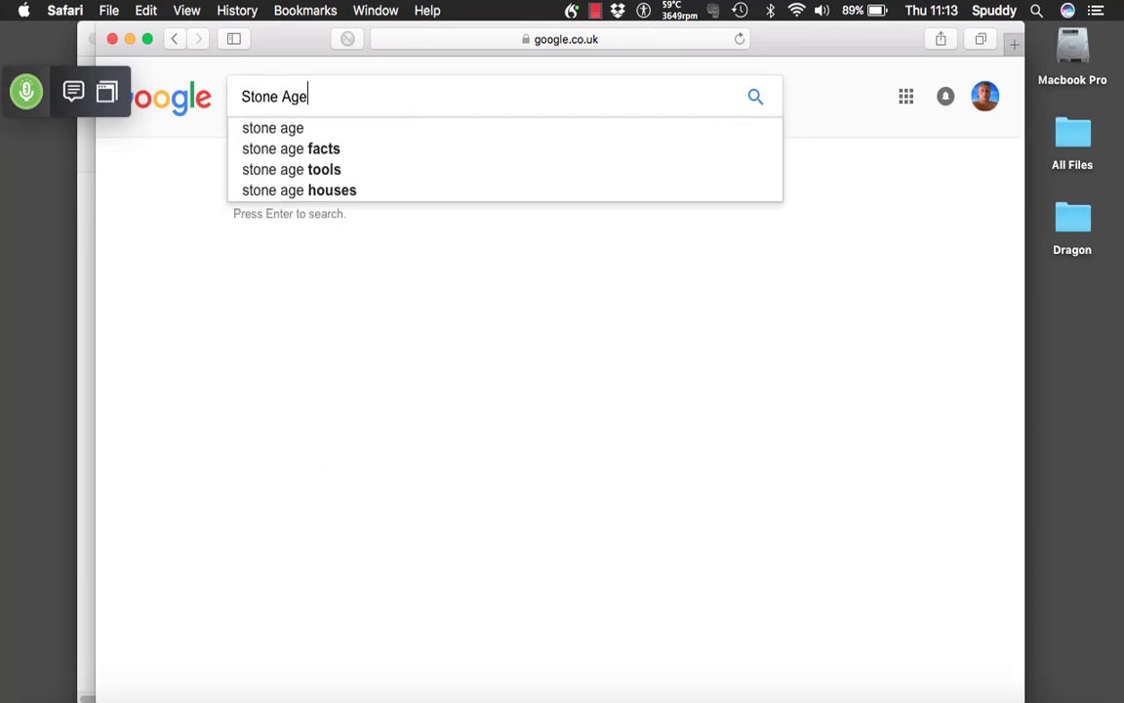
pyautogui.press('Return')
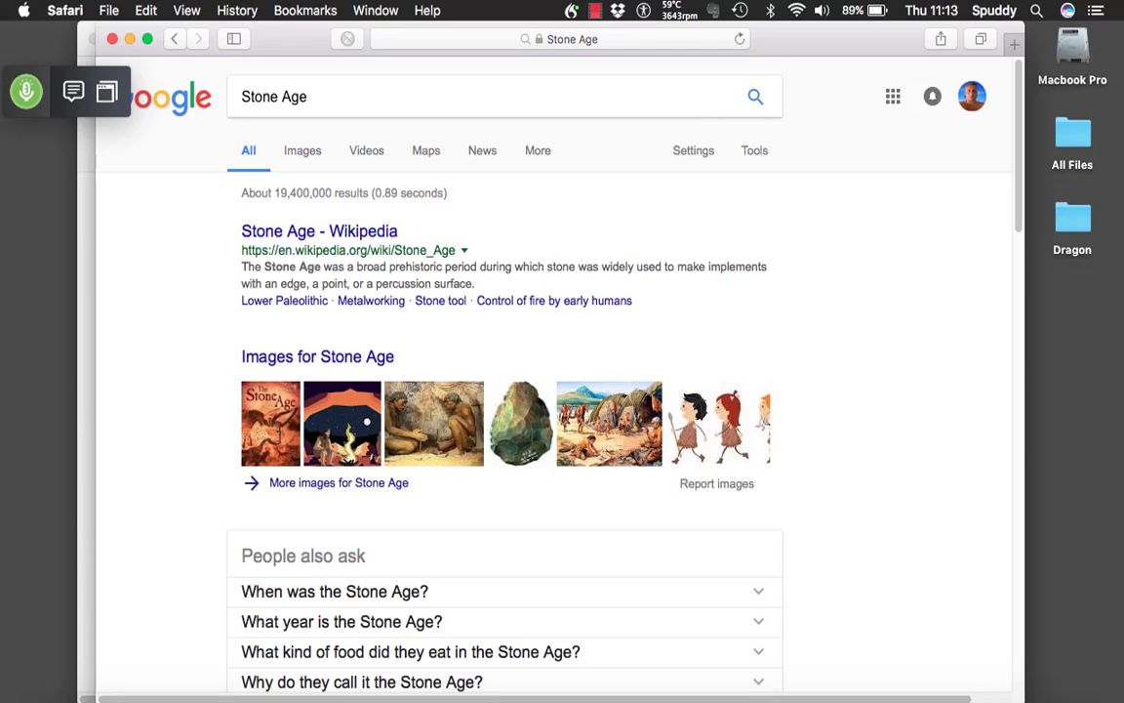
pyautogui.press('super+r')
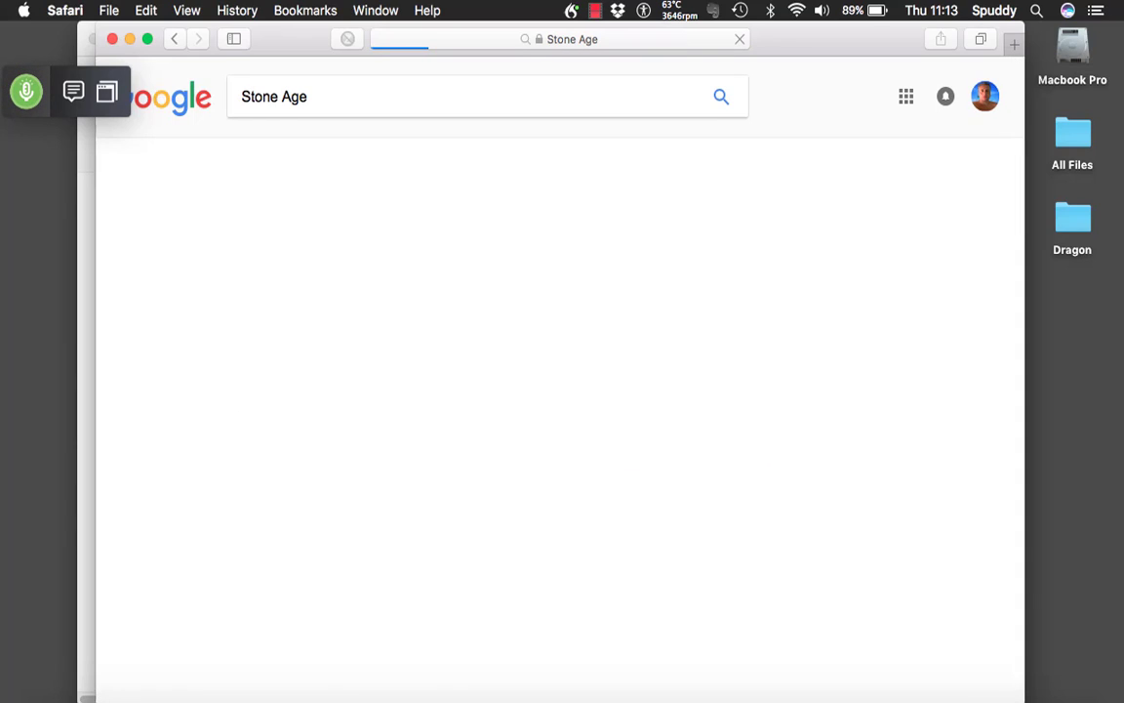